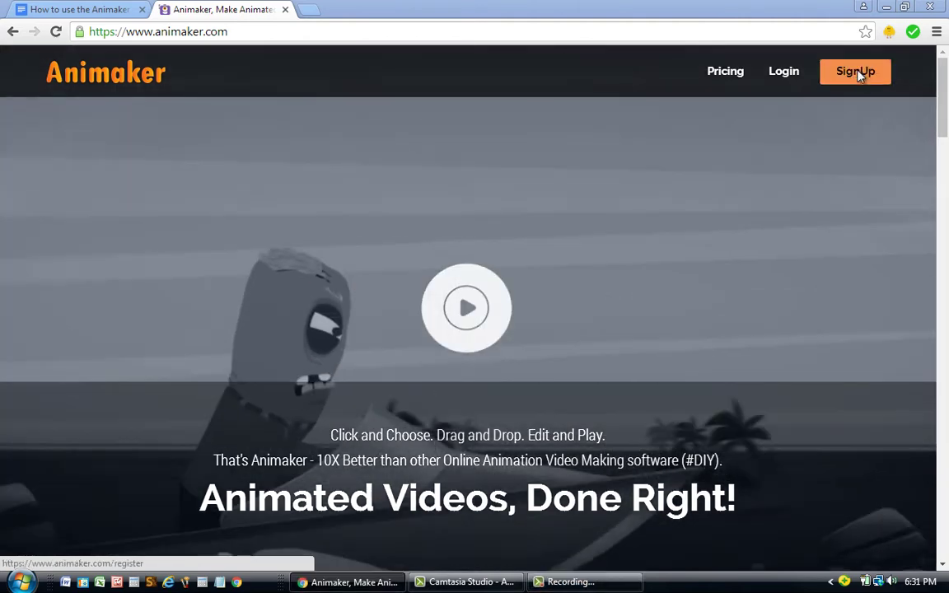
Sign up, then launch a new blank untitled video project from the dashboard.
left_click(860, 72)
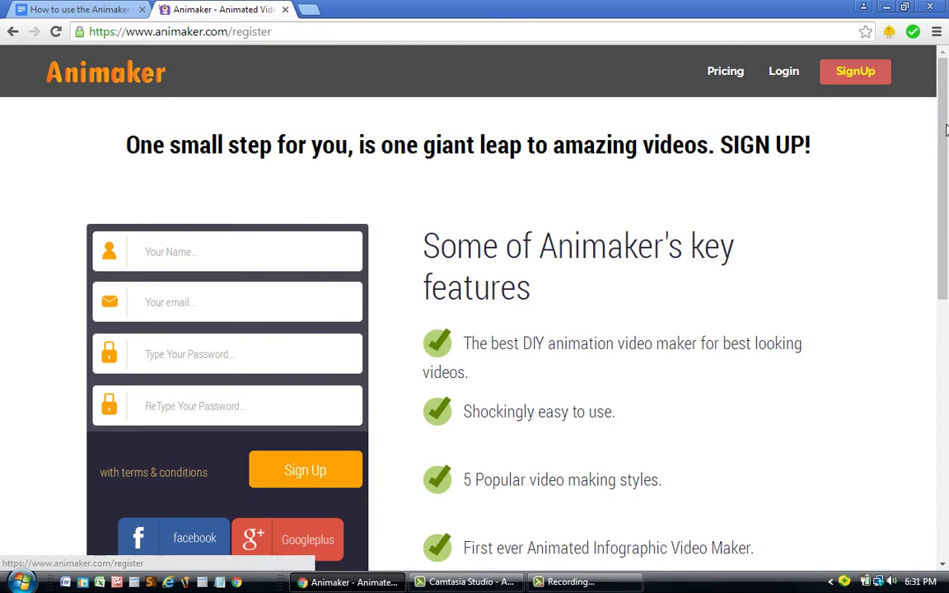
scroll(946, 128, "down", 1)
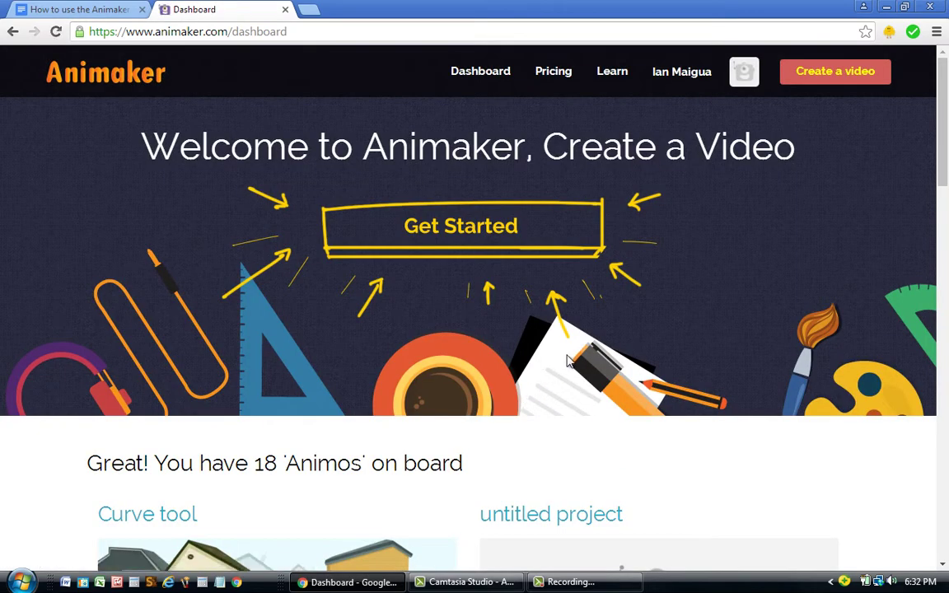
left_click(511, 228)
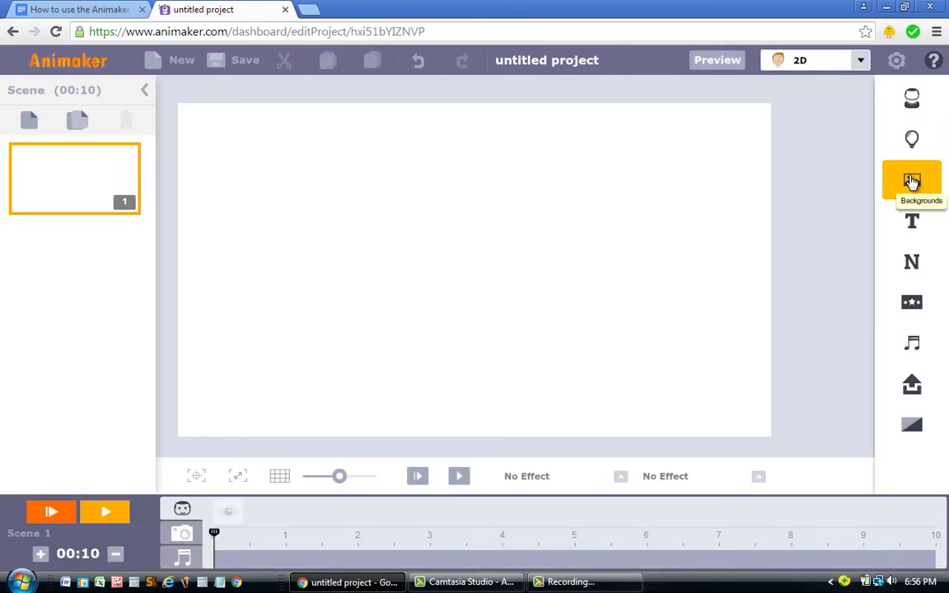
Apply the City picture as the scene background, then bring up the Characters library.
left_click(912, 182)
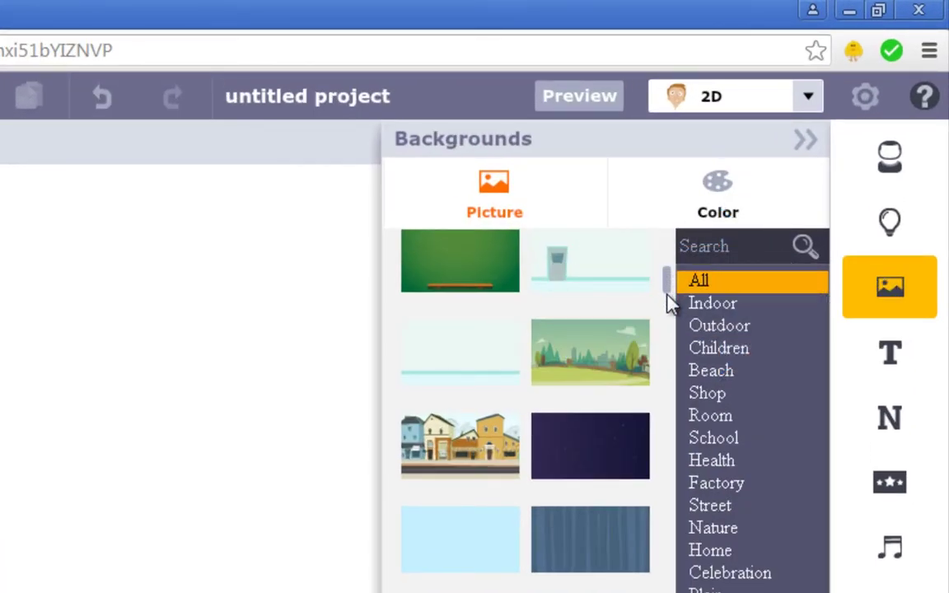
scroll(668, 295, "down", 4)
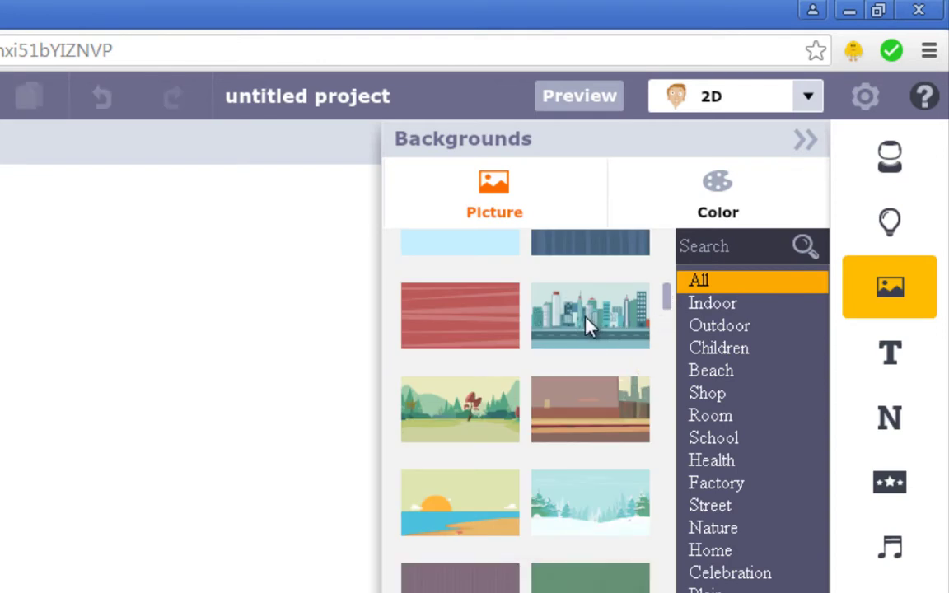
left_click(588, 324)
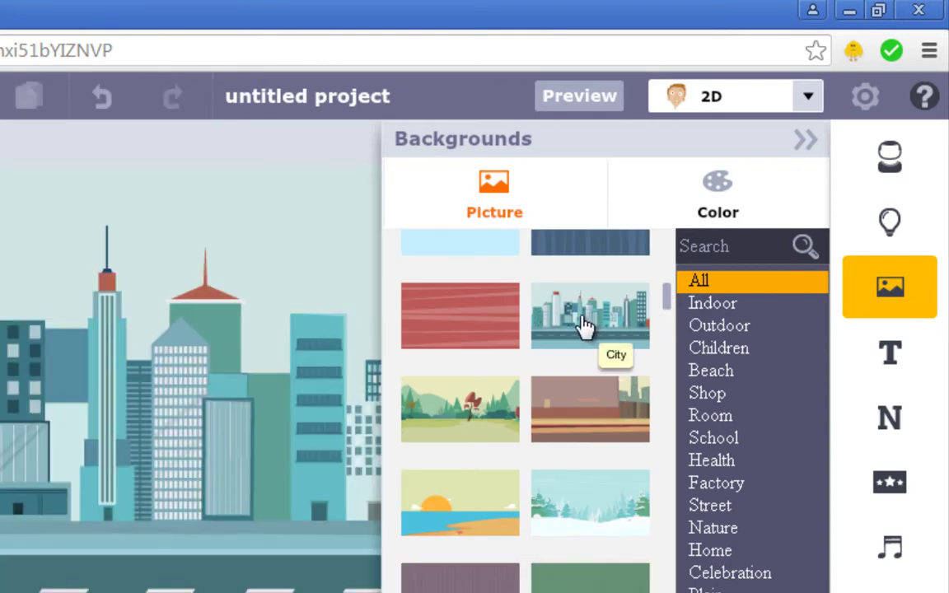
left_click(883, 163)
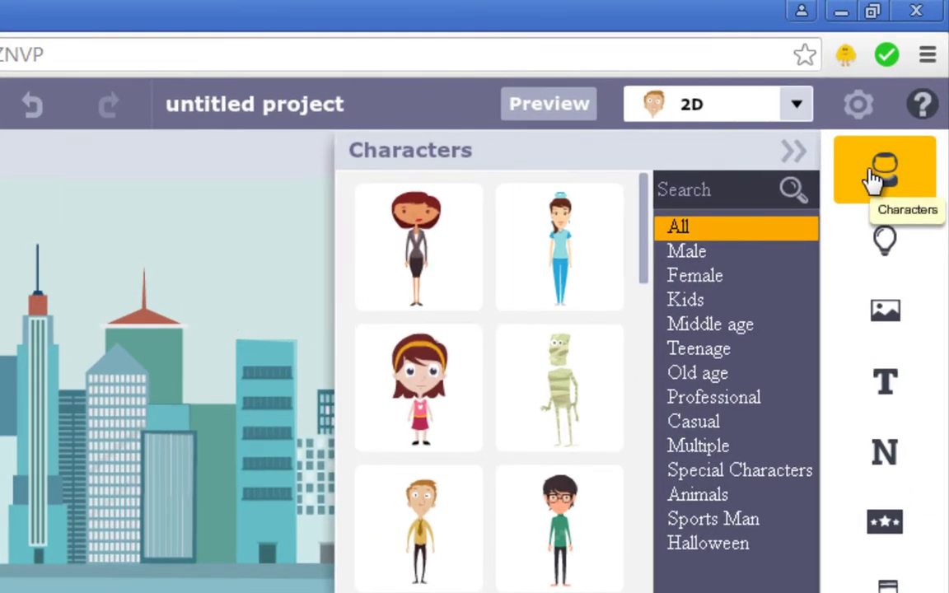
Place the suited businesswoman on the city street and browse her poses in Character Settings.
left_click(418, 247)
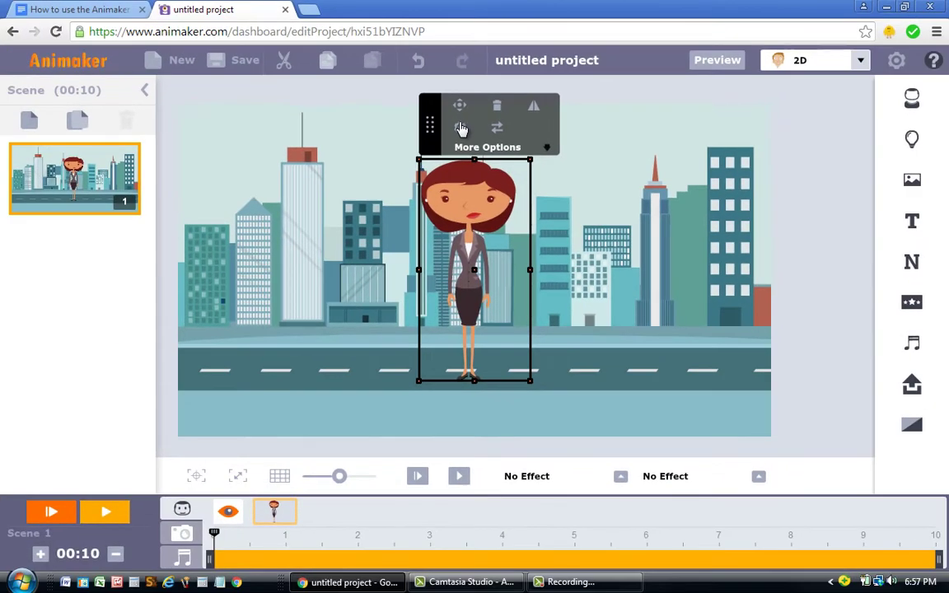
left_click(460, 129)
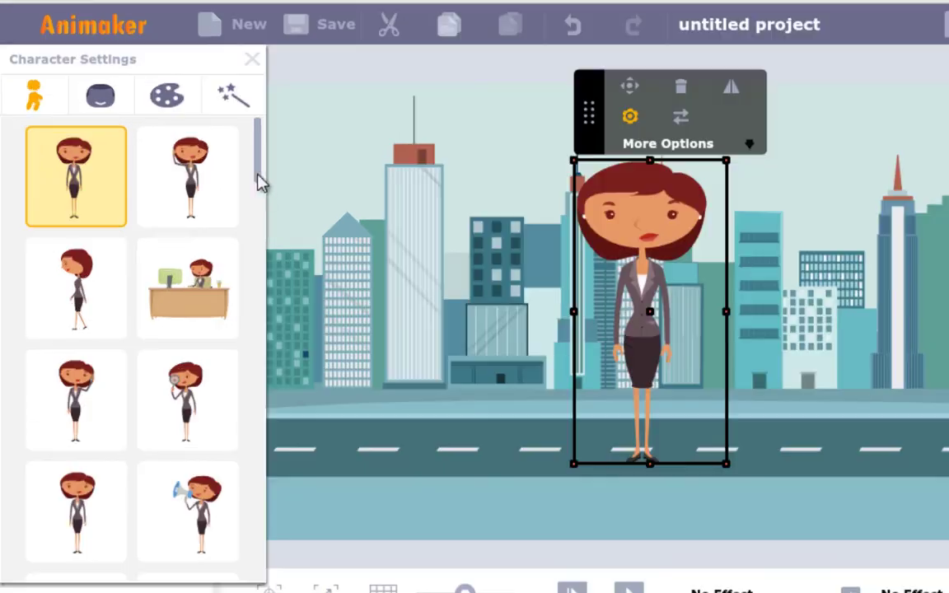
left_click_drag(258, 181, 303, 456)
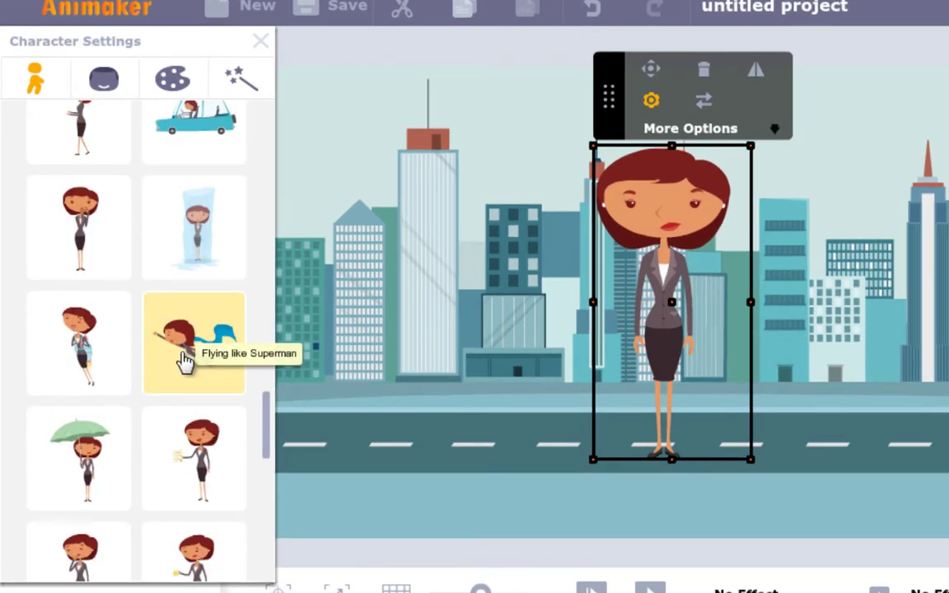
Choose the Flying like Superman pose for the businesswoman.
left_click(184, 361)
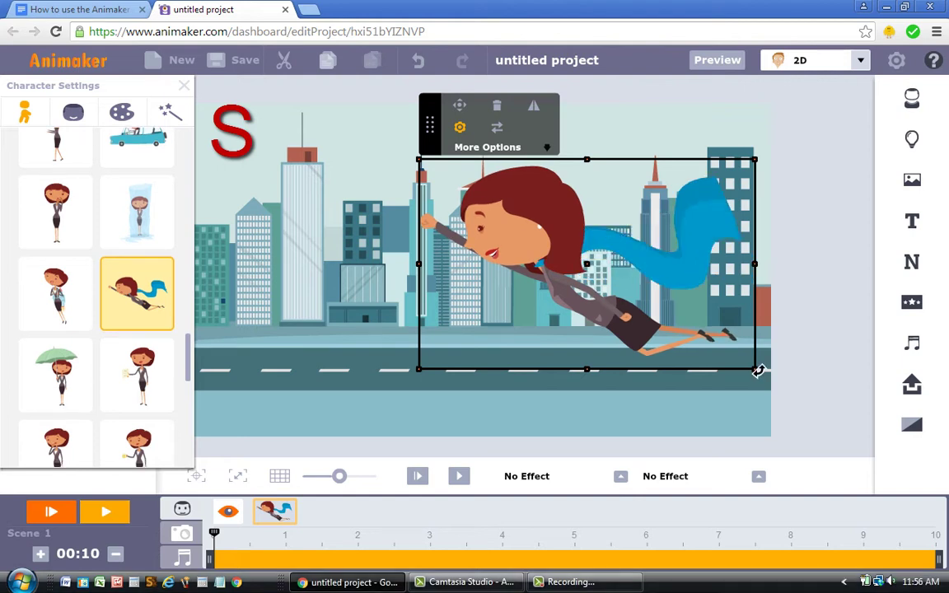
Shrink the flying businesswoman and move her up and right among the skyscrapers.
left_click_drag(752, 369, 653, 318)
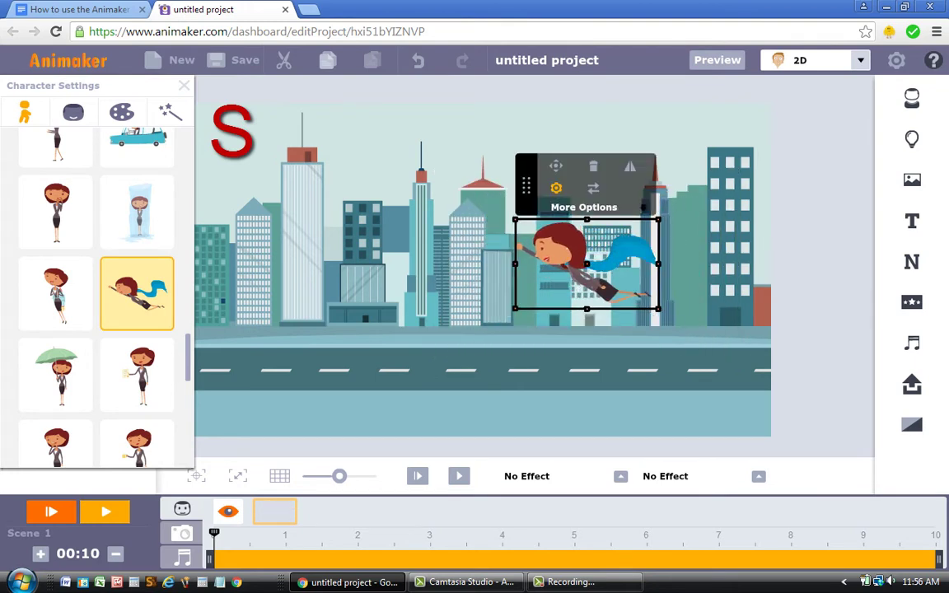
left_click_drag(544, 241, 624, 201)
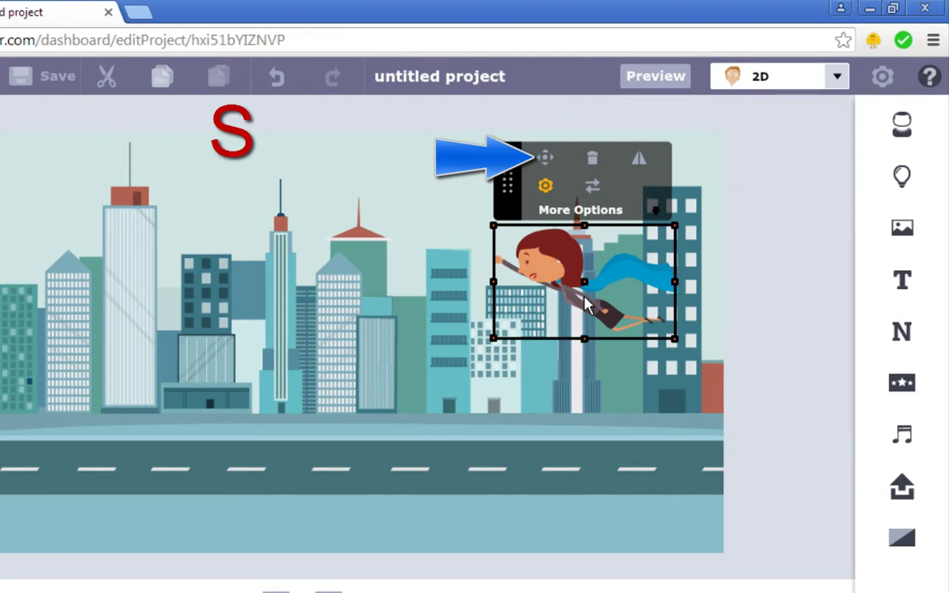
Start a multi-move path and pin her first positions moving up and to the left.
left_click(546, 156)
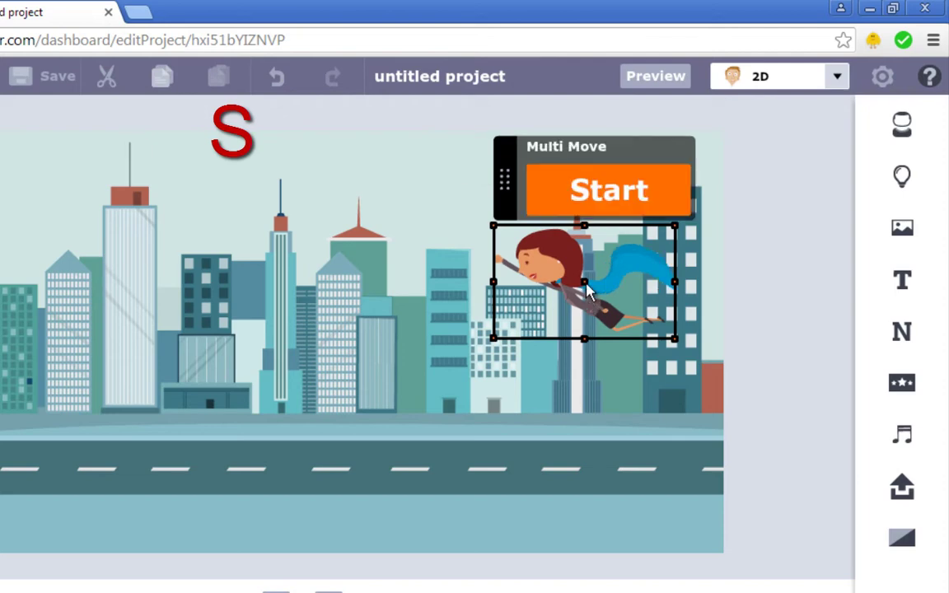
left_click(600, 203)
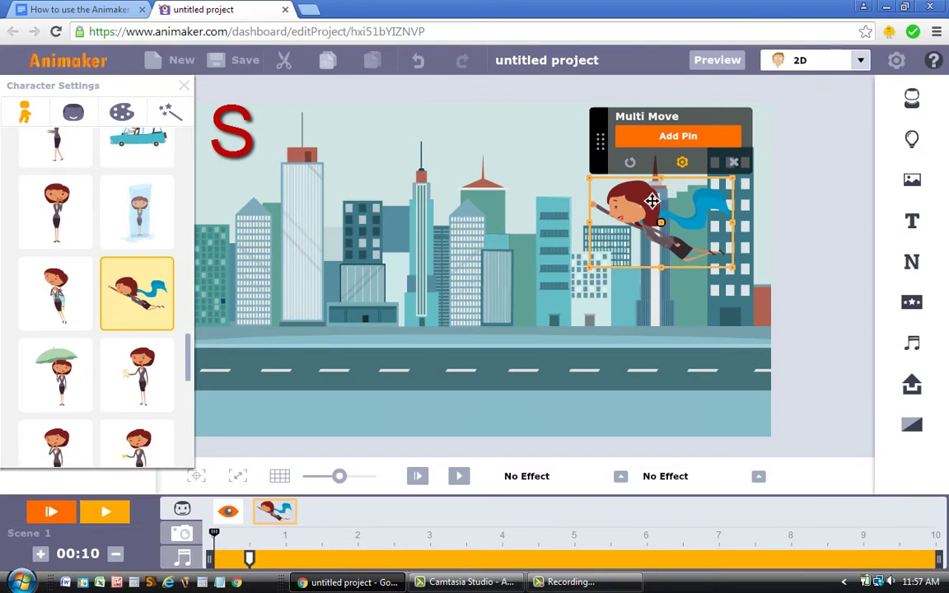
mouse_move(633, 206)
left_mouse_down()
mouse_move(612, 180)
mouse_move(576, 168)
left_mouse_up()
left_click(602, 98)
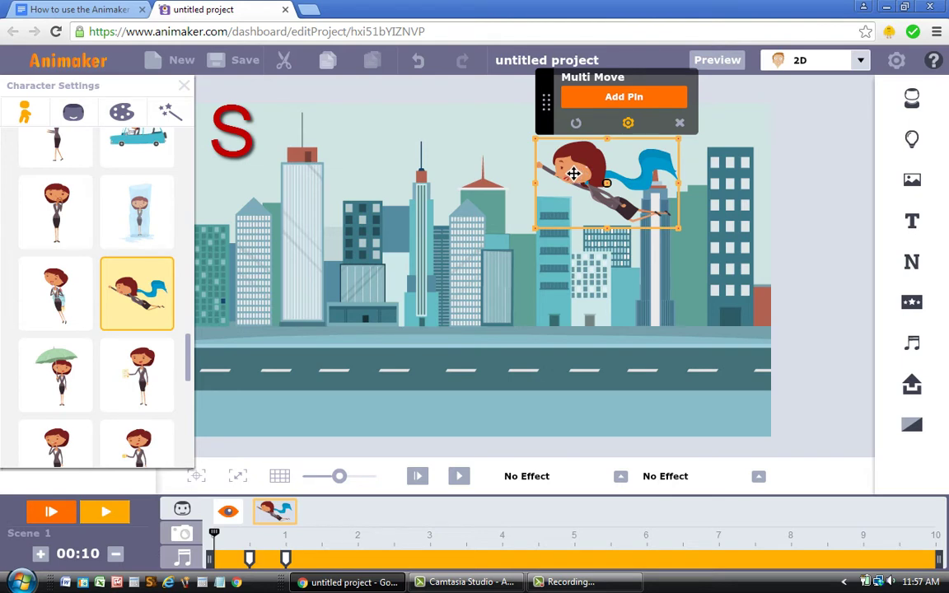
left_click_drag(573, 172, 506, 130)
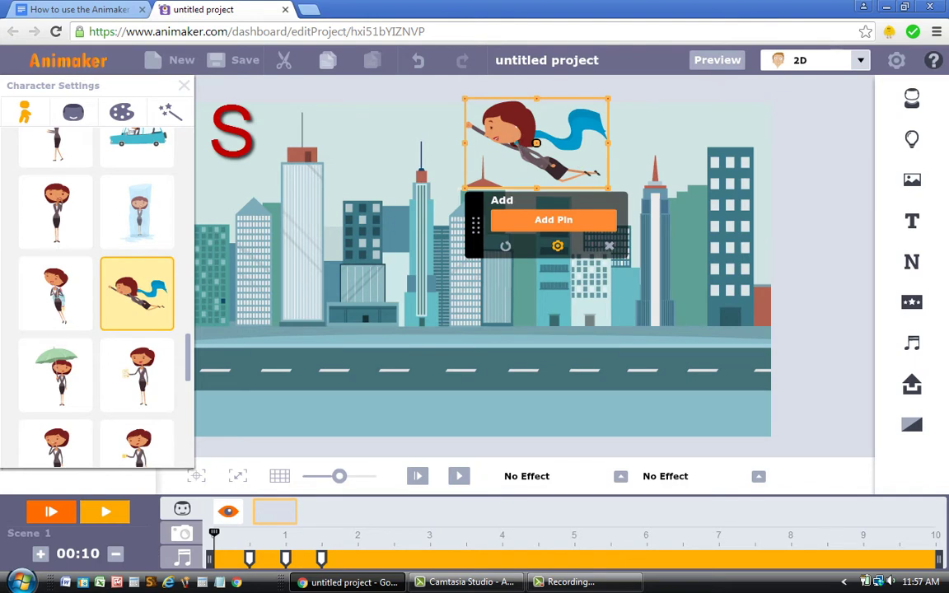
left_click_drag(504, 131, 502, 271)
left_click(493, 224)
Add the fifth through eighth pins along her path.
left_click(406, 82)
left_click(390, 169)
left_click(466, 179)
left_click(556, 197)
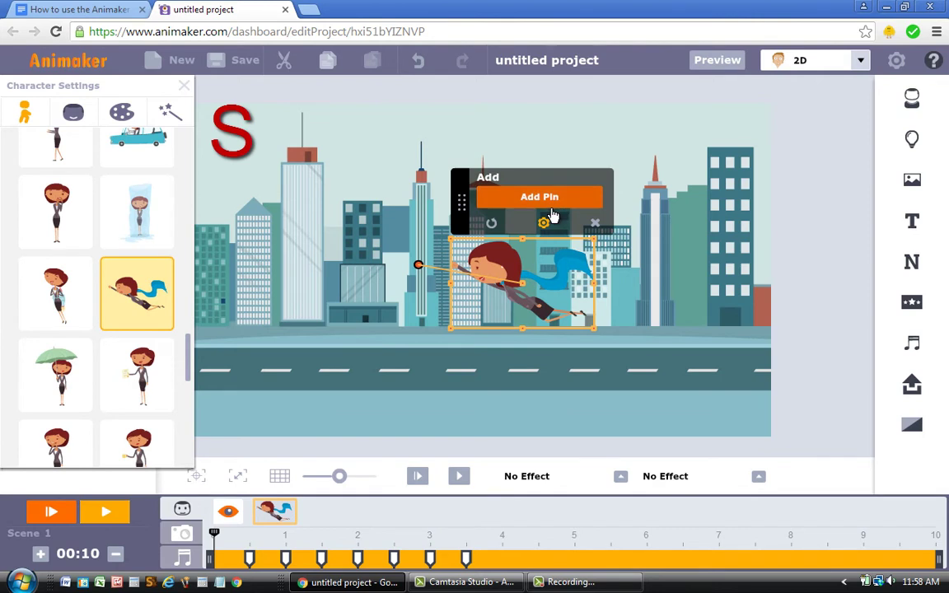
Bring her down toward the road with new pins, remove an extra pin, then deselect her.
left_click_drag(499, 271, 604, 317)
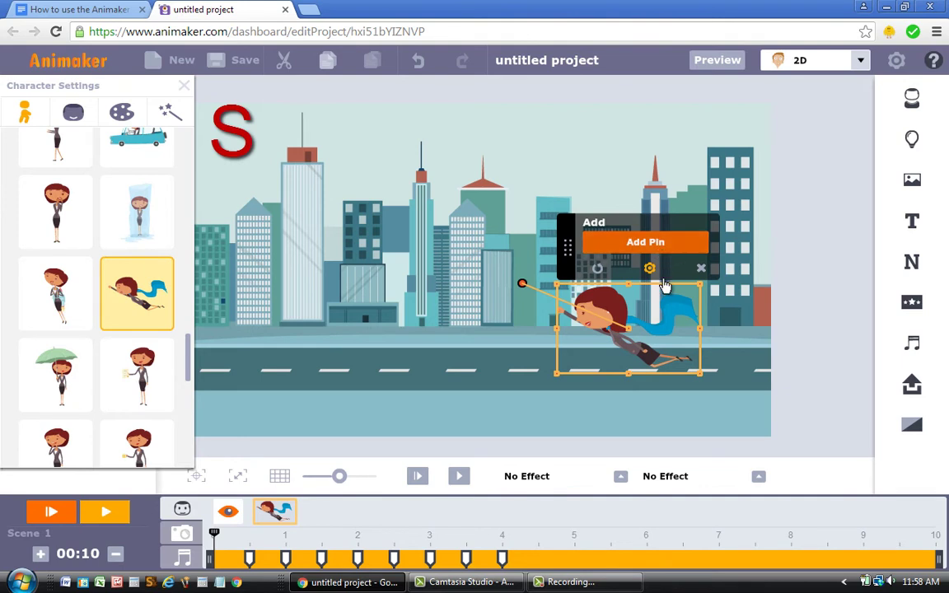
left_click(626, 317)
left_click_drag(611, 314, 625, 356)
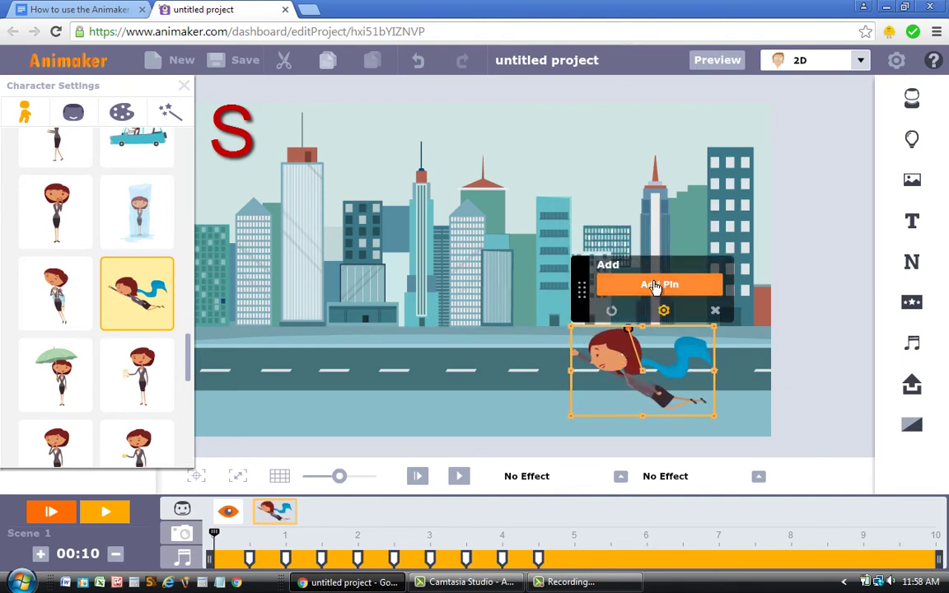
left_click(653, 289)
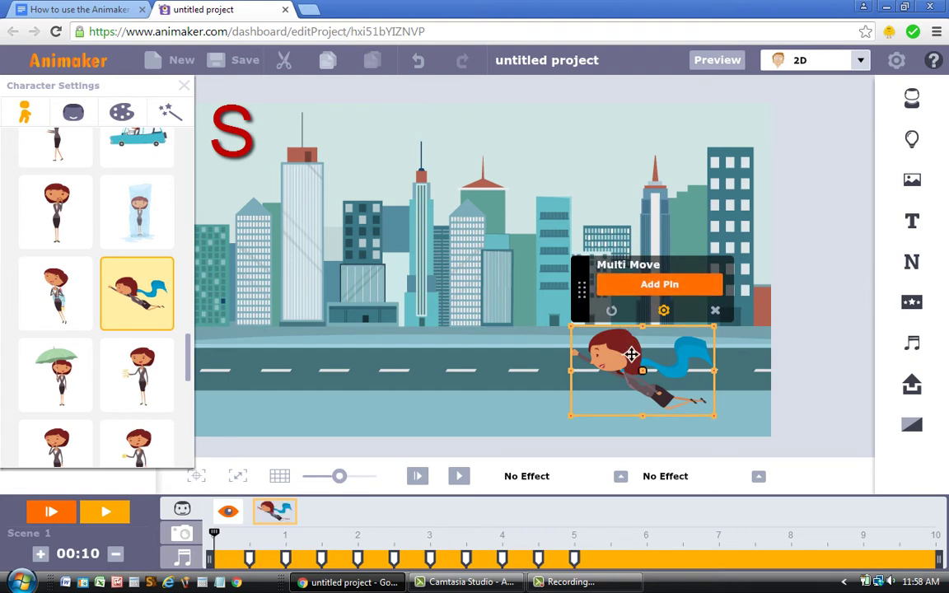
left_click(641, 283)
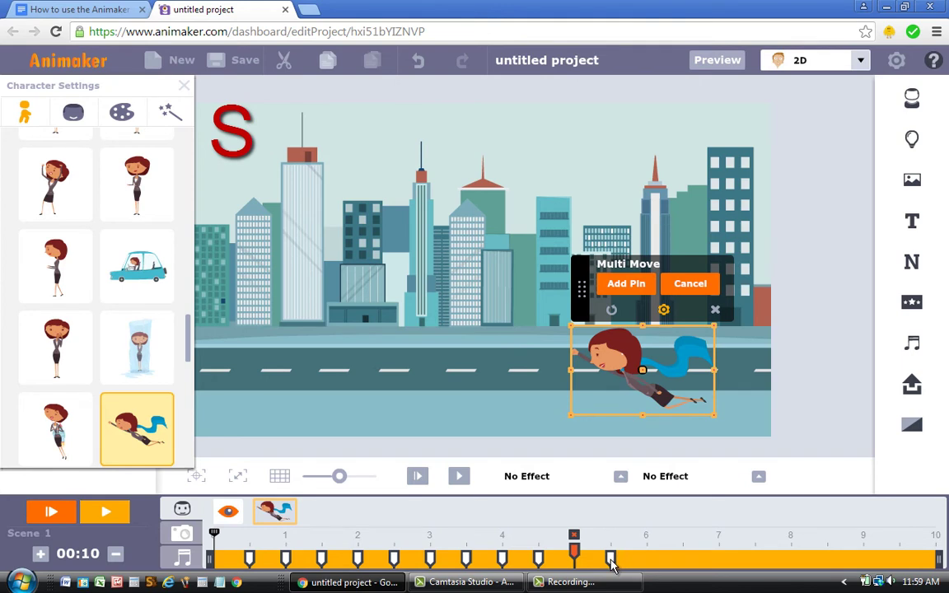
left_click(613, 535)
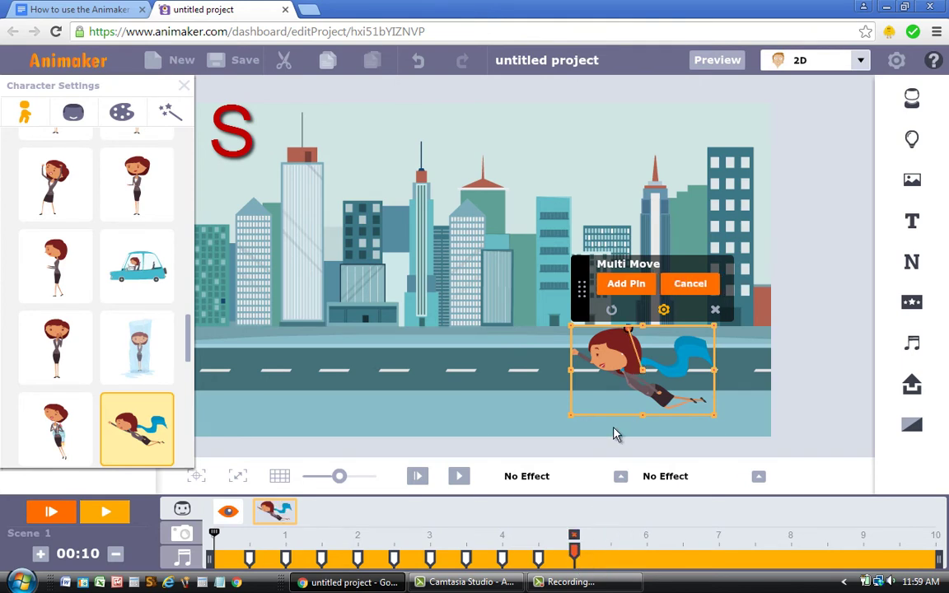
left_click(690, 284)
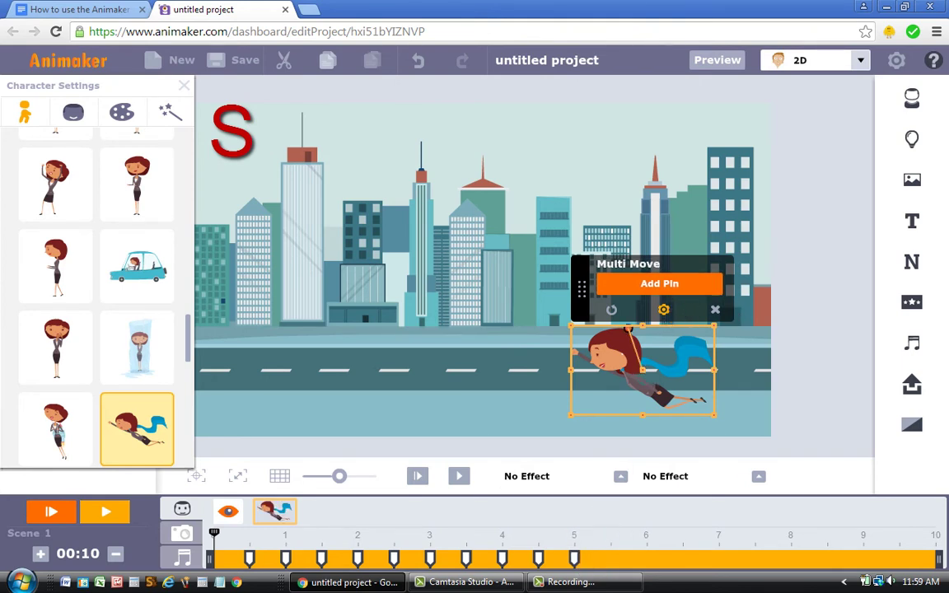
left_click_drag(620, 358, 303, 282)
left_click(651, 301)
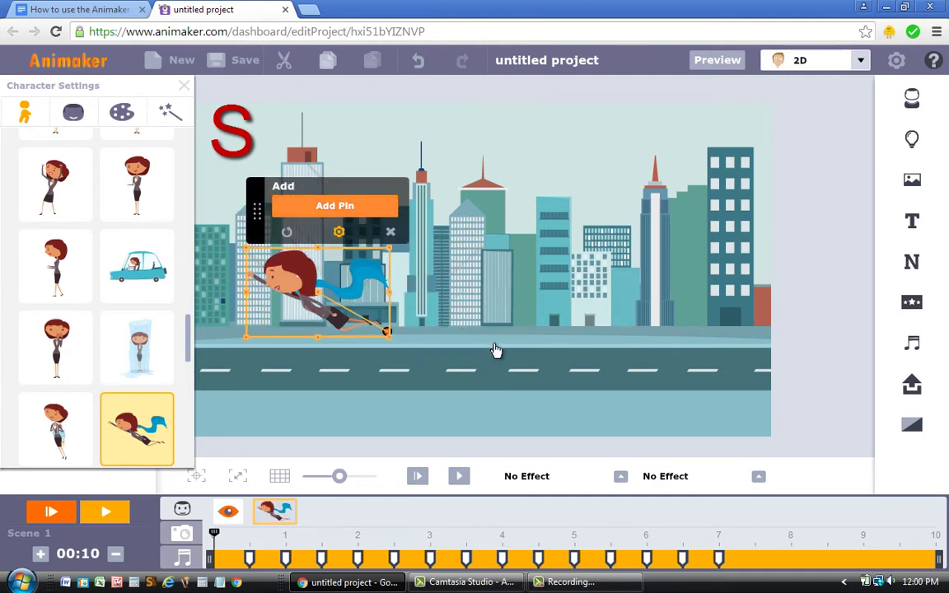
left_click(391, 237)
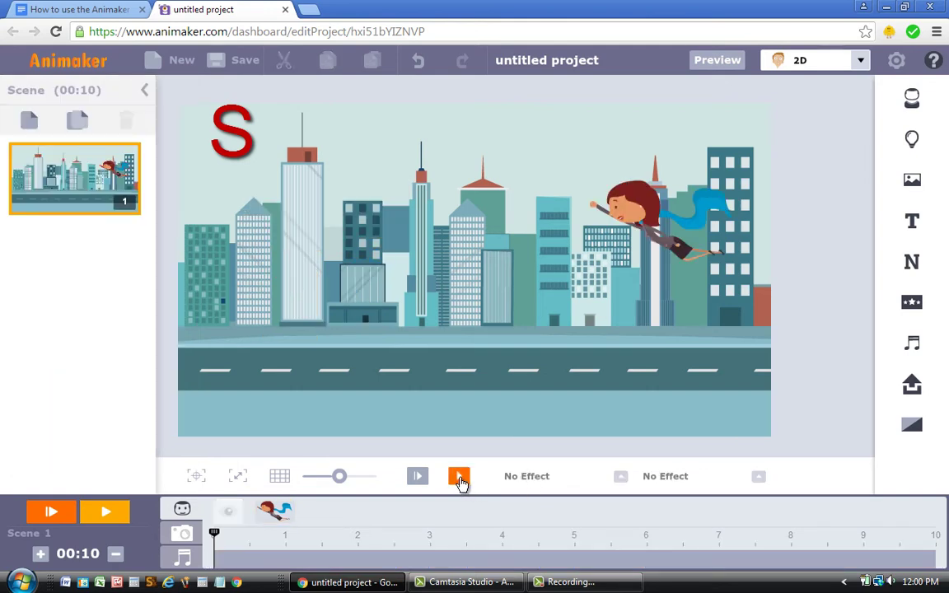
left_click(459, 478)
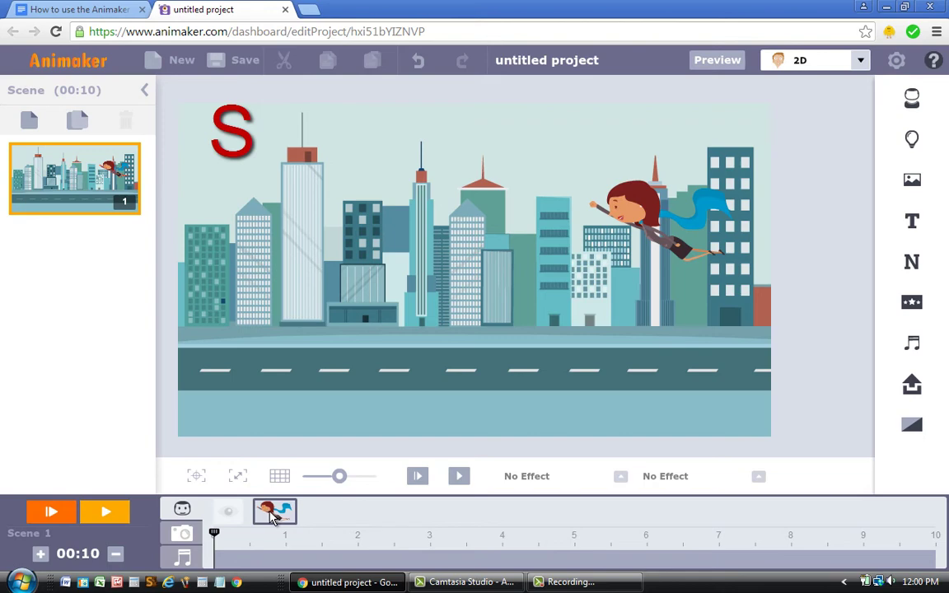
Tilt the businesswoman at the early pins through 3 s, ending head-down.
left_click(272, 512)
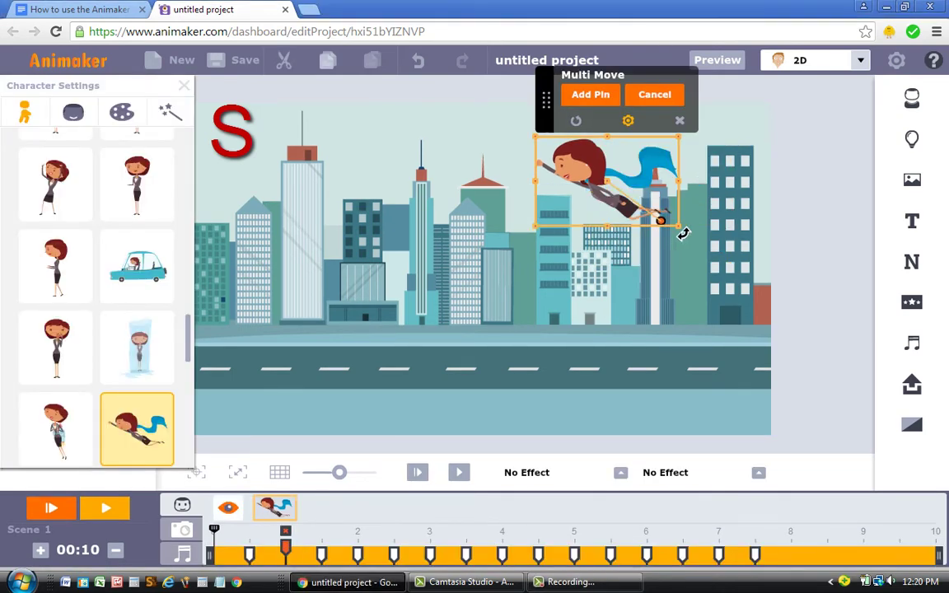
left_click_drag(683, 235, 683, 218)
left_click_drag(540, 185, 469, 143)
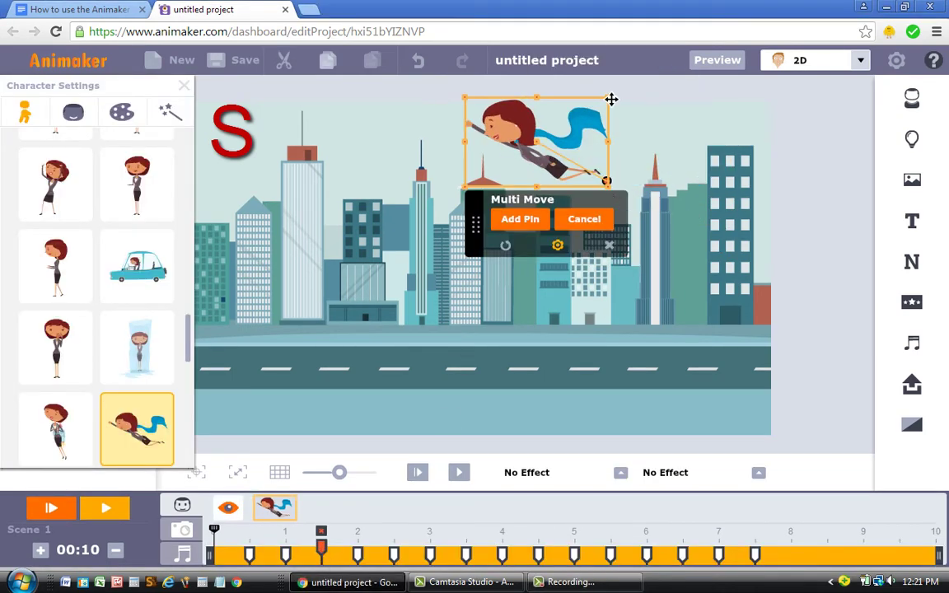
left_click_drag(608, 97, 546, 79)
left_click(360, 556)
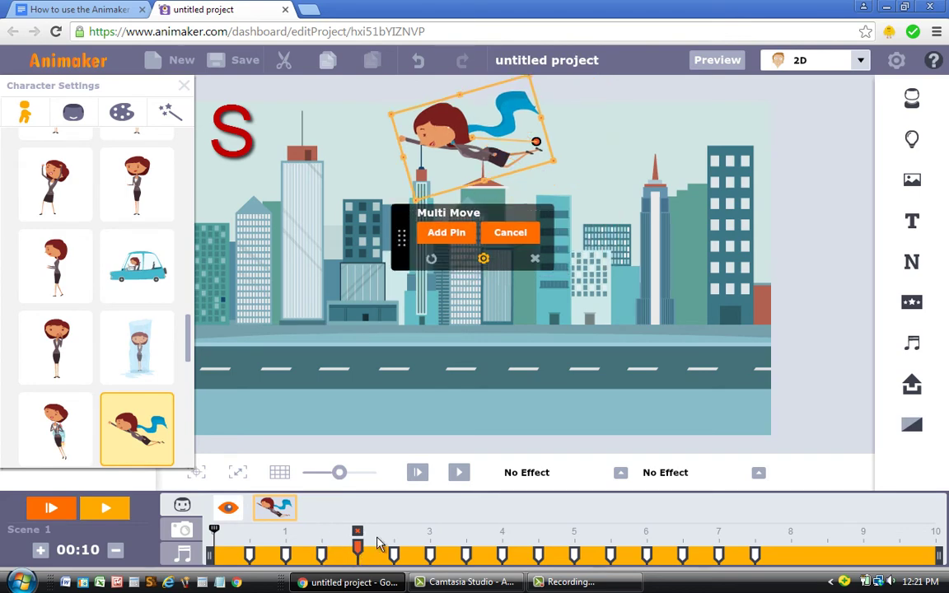
left_click(394, 554)
left_click_drag(472, 214, 492, 156)
left_click(403, 285)
left_click_drag(449, 274, 385, 101)
left_click(388, 99)
Turn her upside-down at 3.5 s, then rotate and save her pose at 4 s and 4.5 s.
left_click(466, 556)
left_click_drag(490, 262, 333, 220)
left_click(397, 168)
left_click(397, 165)
left_click_drag(598, 327, 317, 245)
left_click(504, 172)
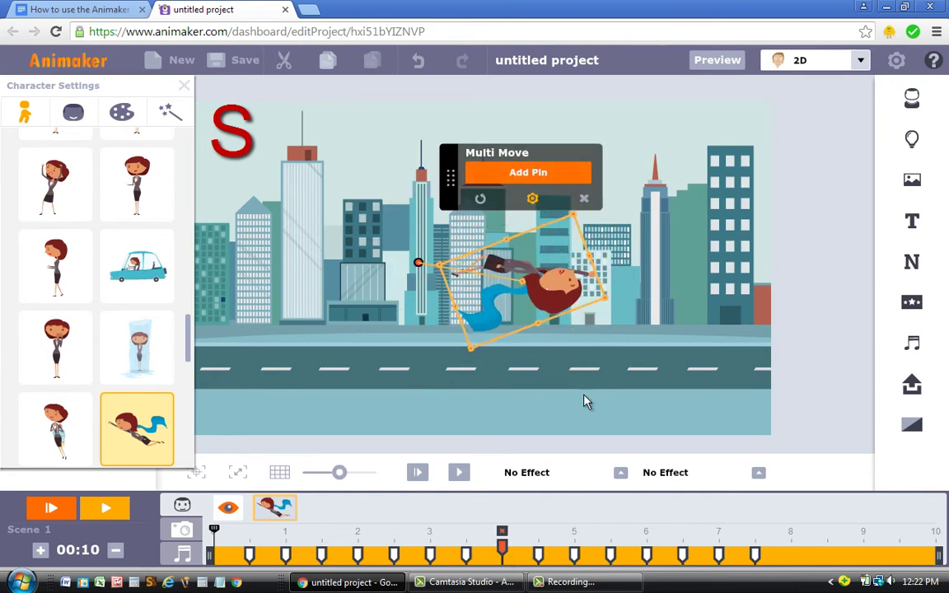
left_click(538, 556)
mouse_move(705, 375)
left_mouse_down()
mouse_move(705, 387)
mouse_move(438, 207)
mouse_move(478, 162)
left_mouse_up()
left_click(606, 222)
Rotate her at the 5 s pin, then step through the later pins to check the path.
left_click(575, 555)
left_click_drag(726, 426, 749, 323)
left_click(640, 245)
left_click(610, 555)
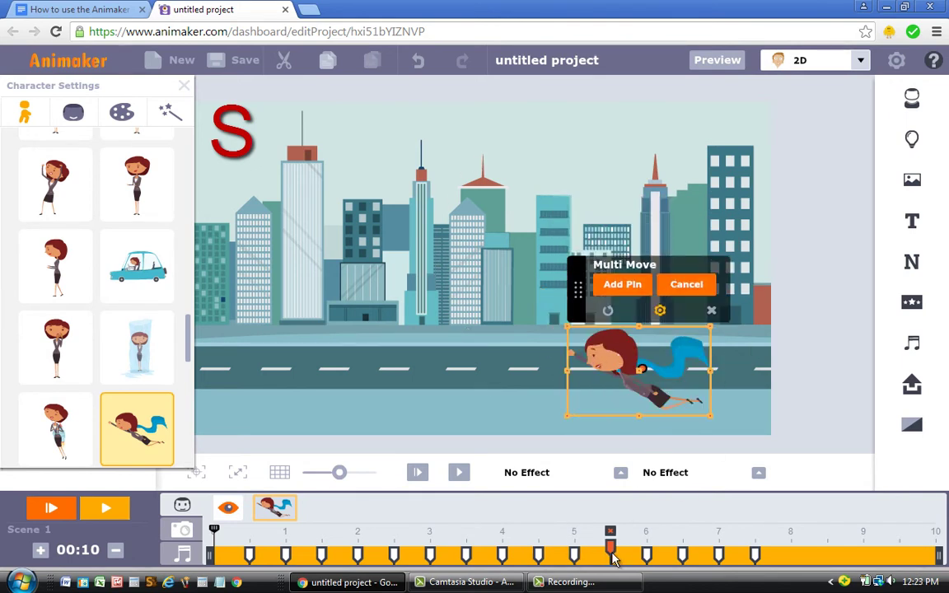
left_click(648, 554)
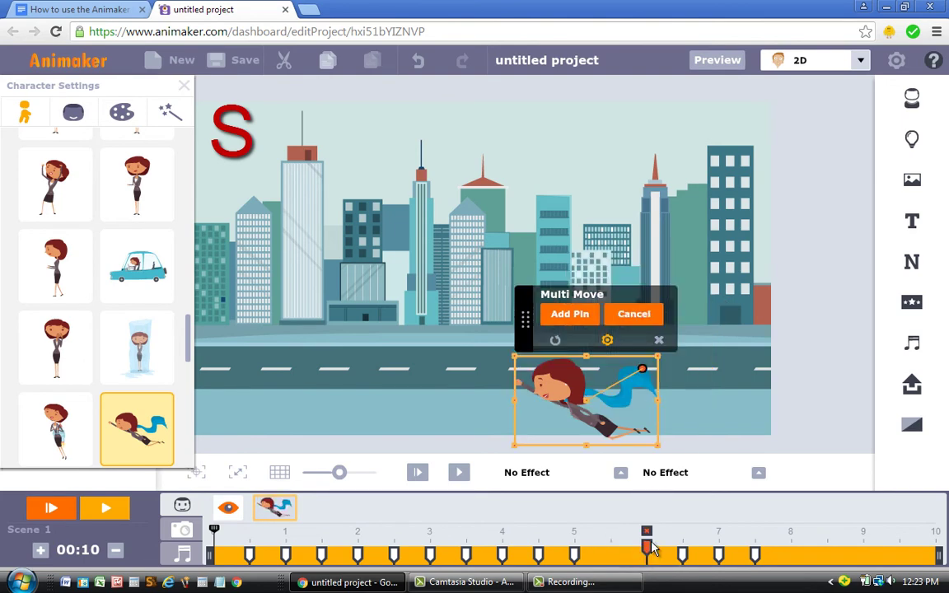
left_click(574, 555)
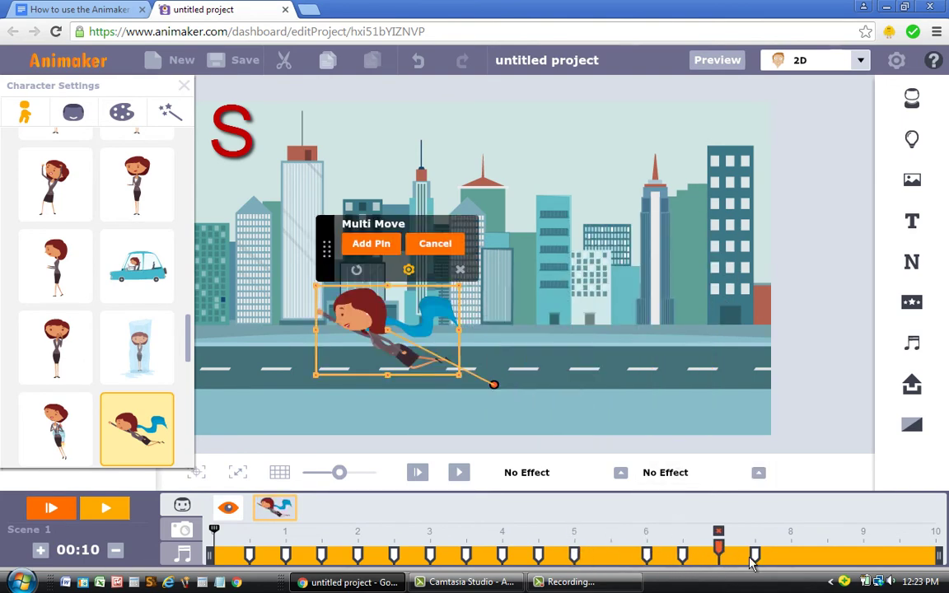
Jump back to an early point on the timeline to review her path.
left_click(278, 567)
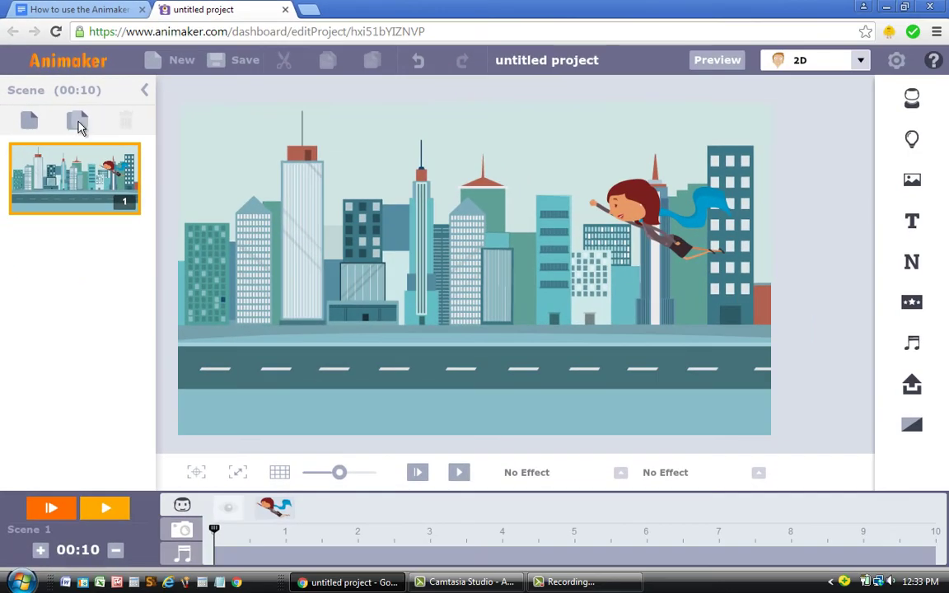
Duplicate Scene 1 into Scene 2 and reset the businesswoman's pin path there.
left_click(79, 123)
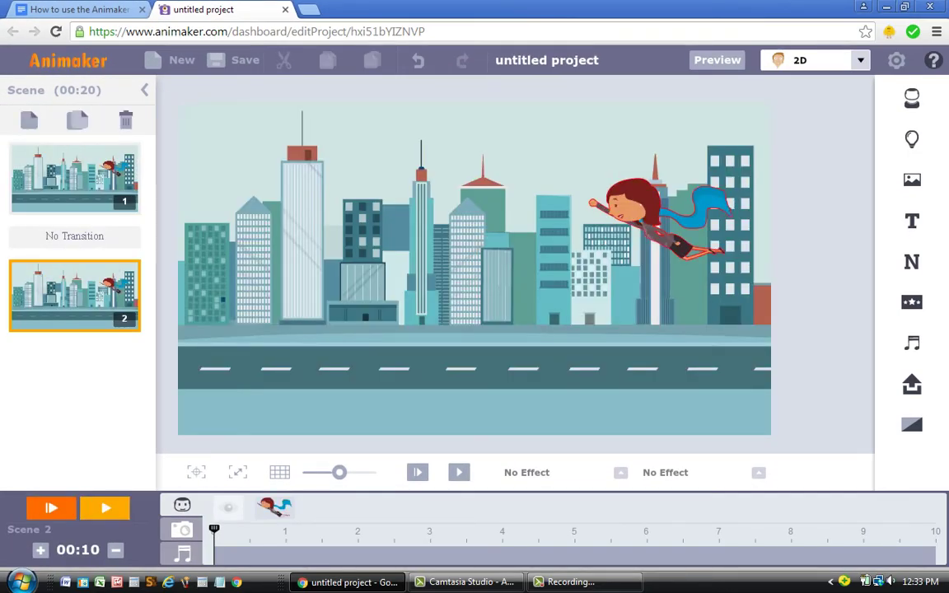
left_click(618, 218)
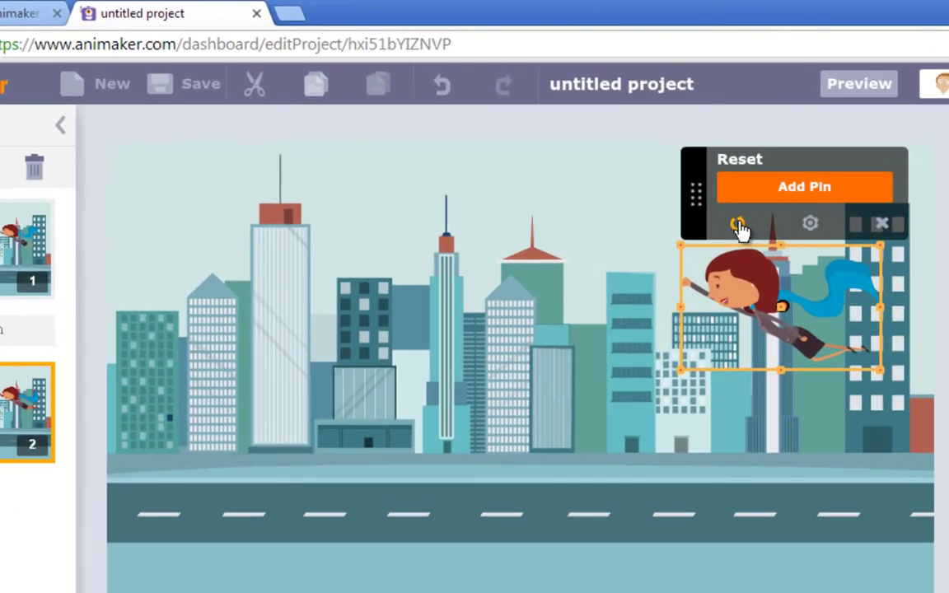
left_click(740, 227)
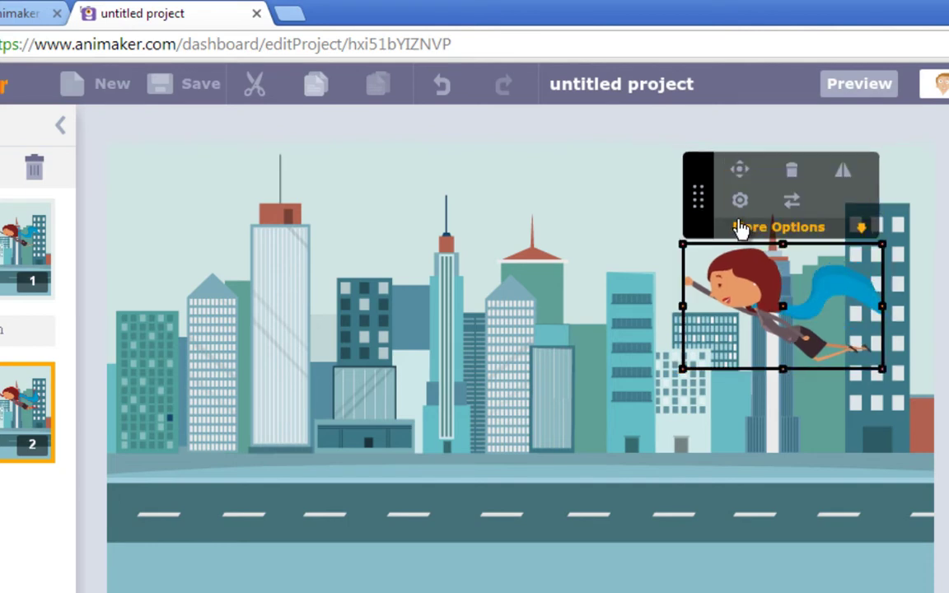
Switch her movement to Curve Move and start drawing the curve.
left_click(861, 226)
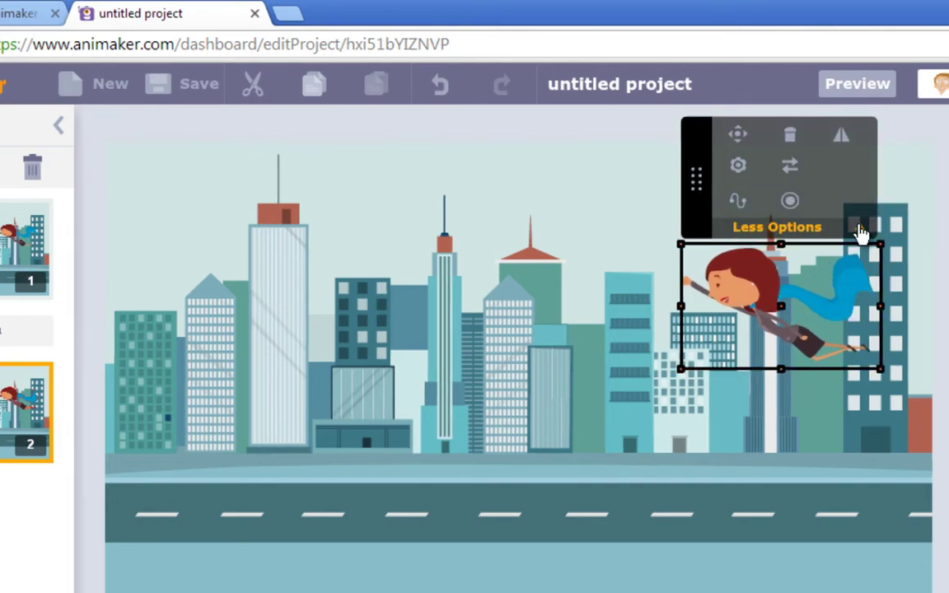
left_click(738, 206)
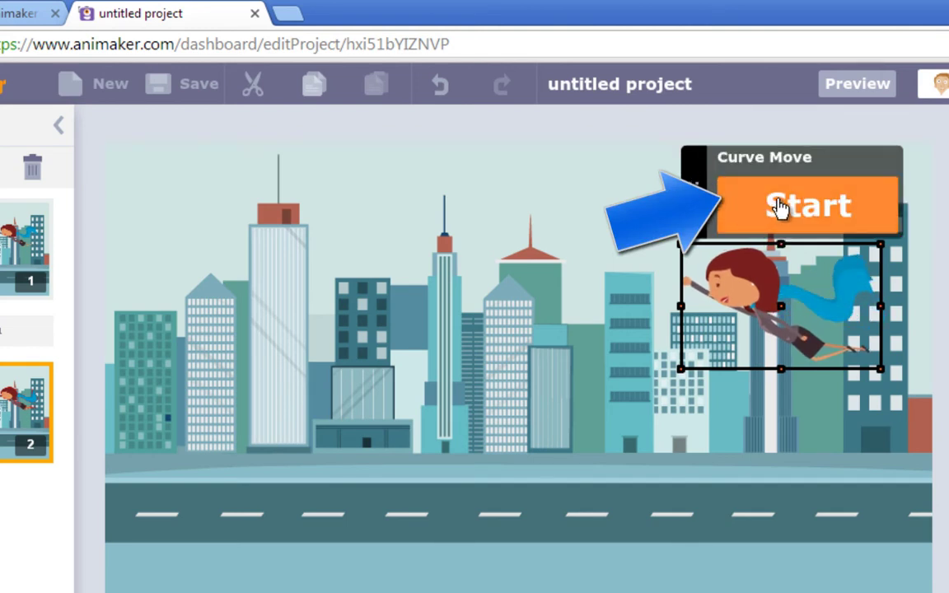
left_click(779, 206)
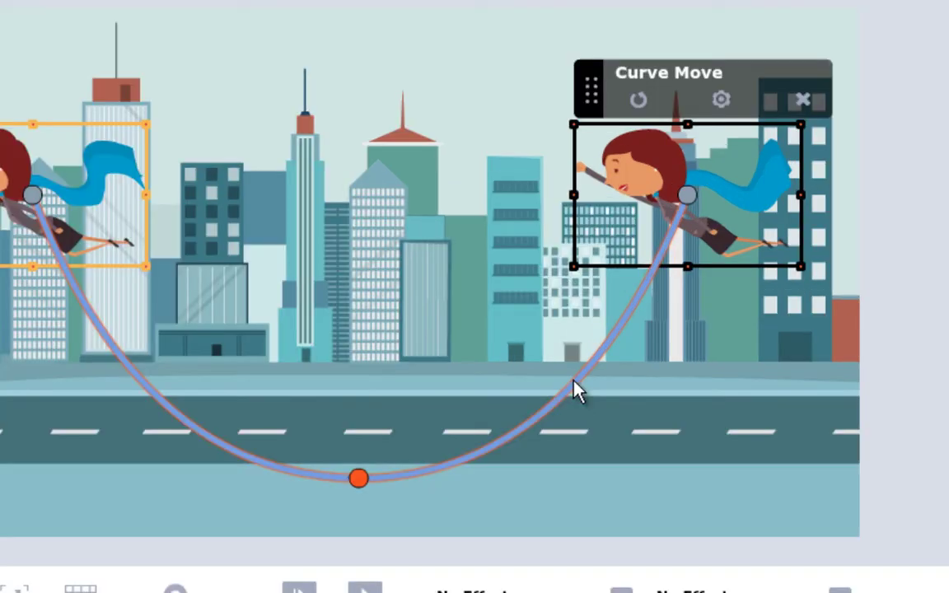
Open the curve path's point menu showing Add Point, Auto Rotate and Remove Point.
right_click(577, 392)
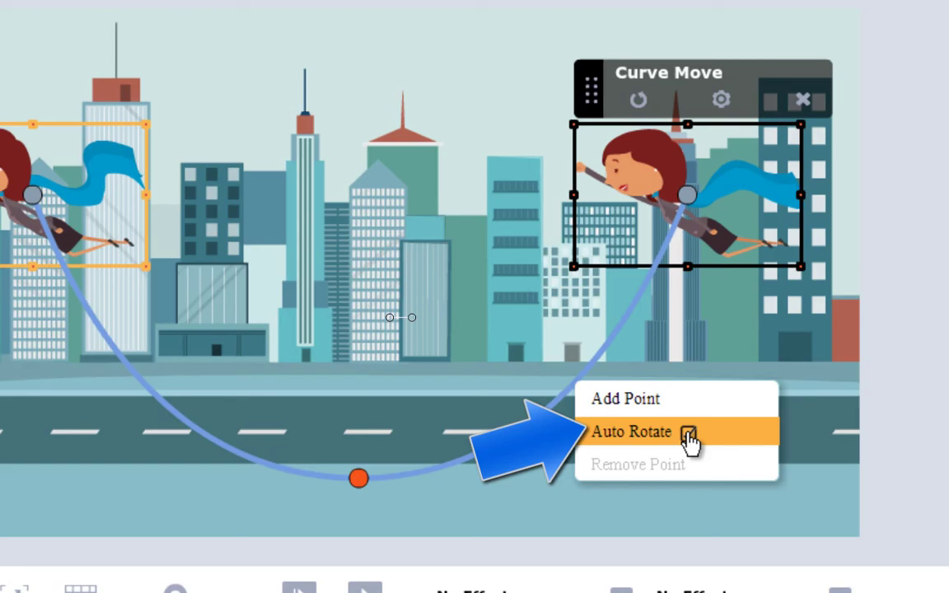
Turn on Auto Rotate and pull the curve's middle up above the city, shifting her start down-left.
left_click(688, 443)
left_click_drag(359, 475, 328, 33)
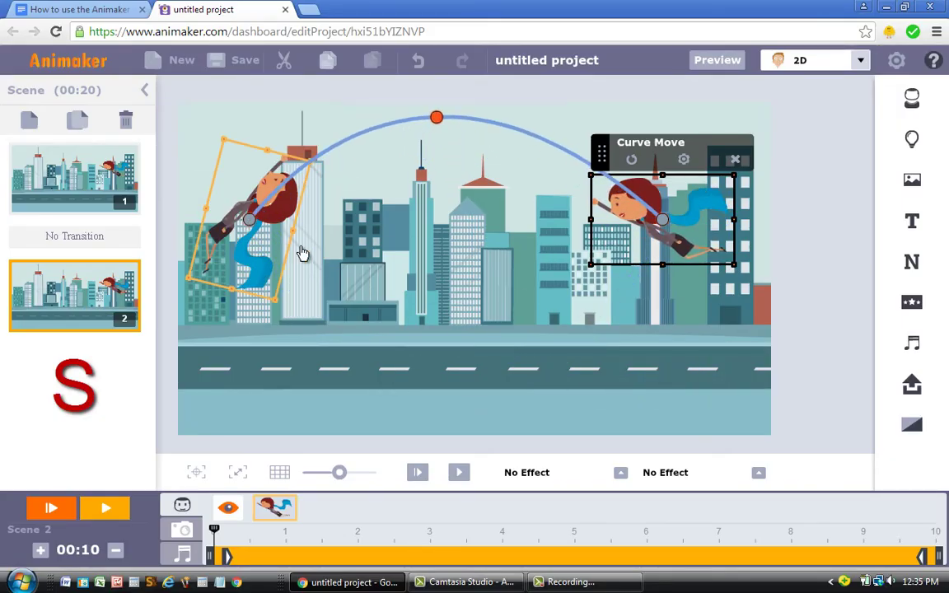
left_click_drag(237, 229, 297, 301)
left_click(328, 139)
left_click(635, 216)
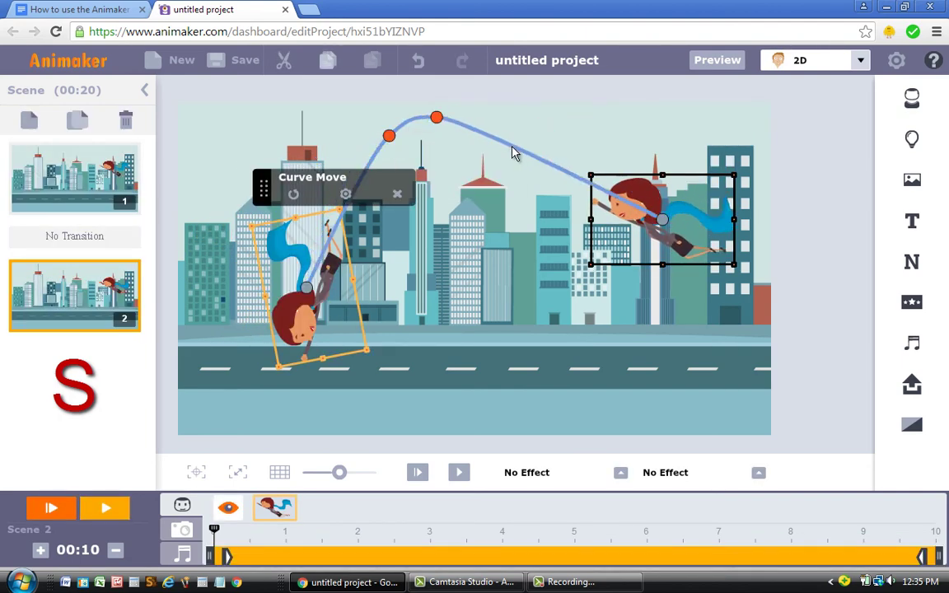
Add curve points near the top and start, reshape them, and move her start to the right.
left_click(515, 147)
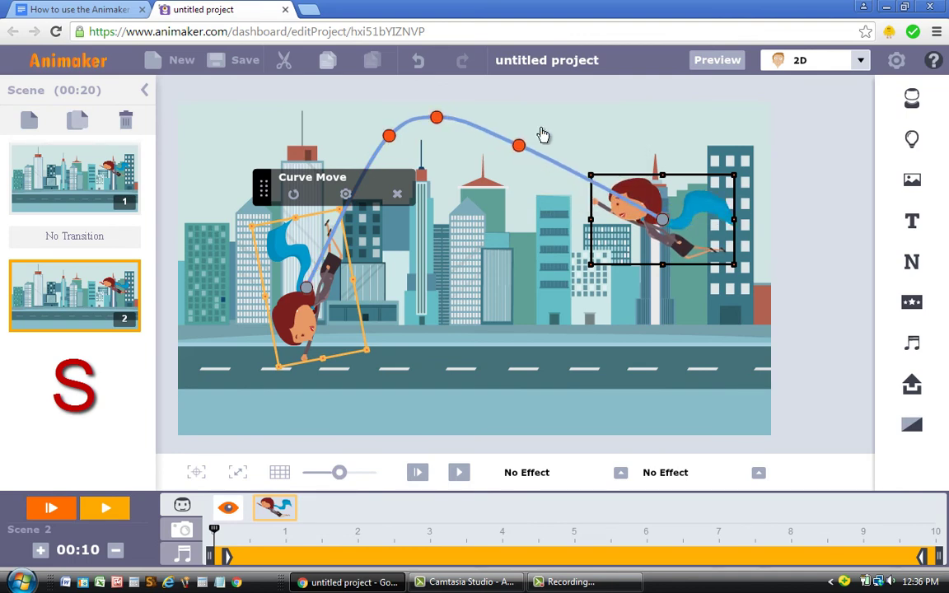
left_click_drag(515, 148, 544, 119)
left_click_drag(389, 135, 357, 150)
left_click(323, 212)
left_click_drag(369, 355, 646, 215)
Add two more curve points, move her start right and down, and adjust the lower-right, top and left points.
right_click(412, 259)
left_click(434, 271)
right_click(479, 282)
left_click(489, 292)
left_click_drag(577, 304, 639, 326)
left_click_drag(480, 280, 547, 267)
left_click_drag(659, 197, 679, 159)
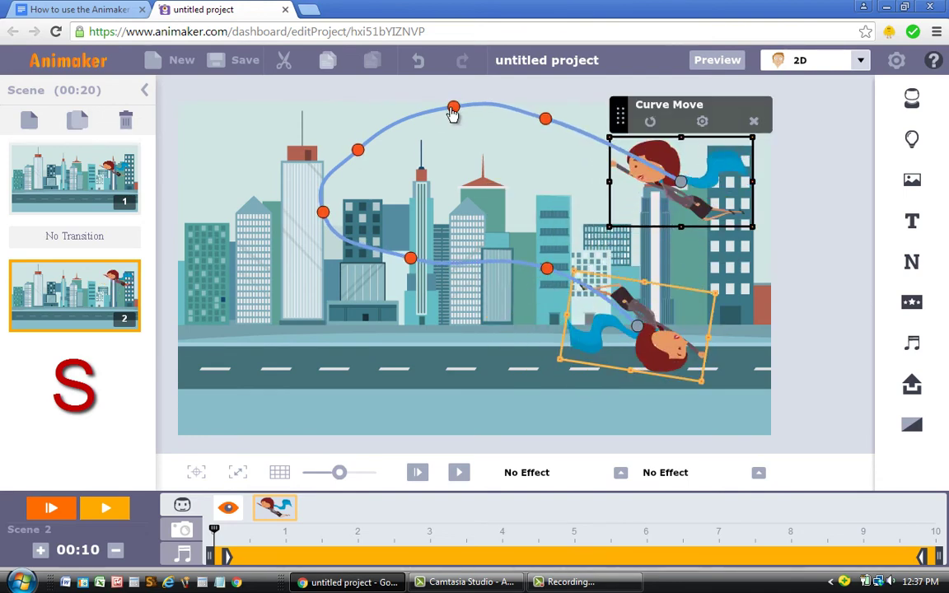
left_click_drag(453, 107, 429, 112)
left_click_drag(355, 149, 352, 138)
Add two points near the road, loop the curve down around above the road, and lift her start.
right_click(482, 266)
left_click(502, 271)
left_click_drag(651, 346, 323, 411)
right_click(447, 338)
left_click(467, 346)
left_click_drag(558, 273, 627, 273)
left_click_drag(435, 335, 445, 400)
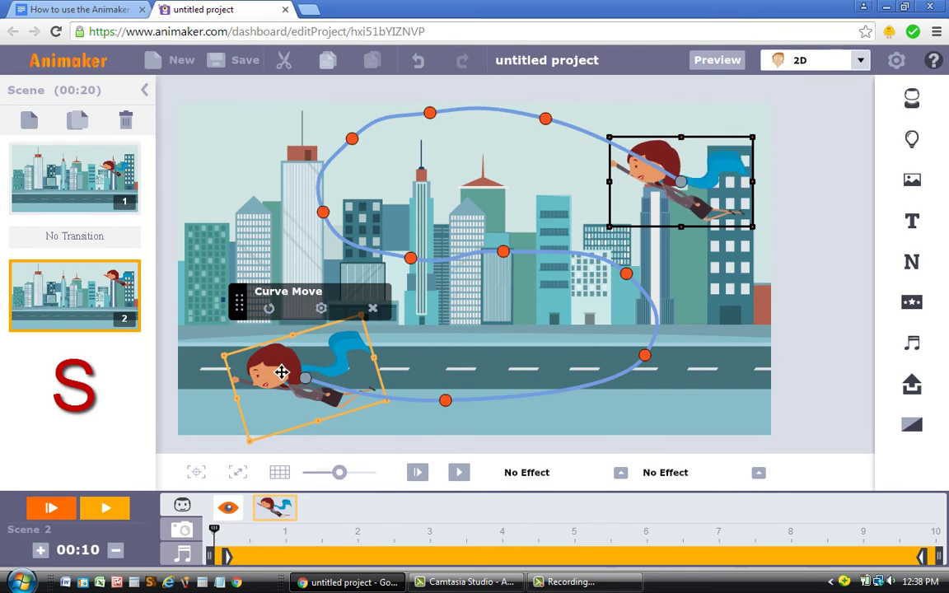
left_click_drag(284, 376, 252, 298)
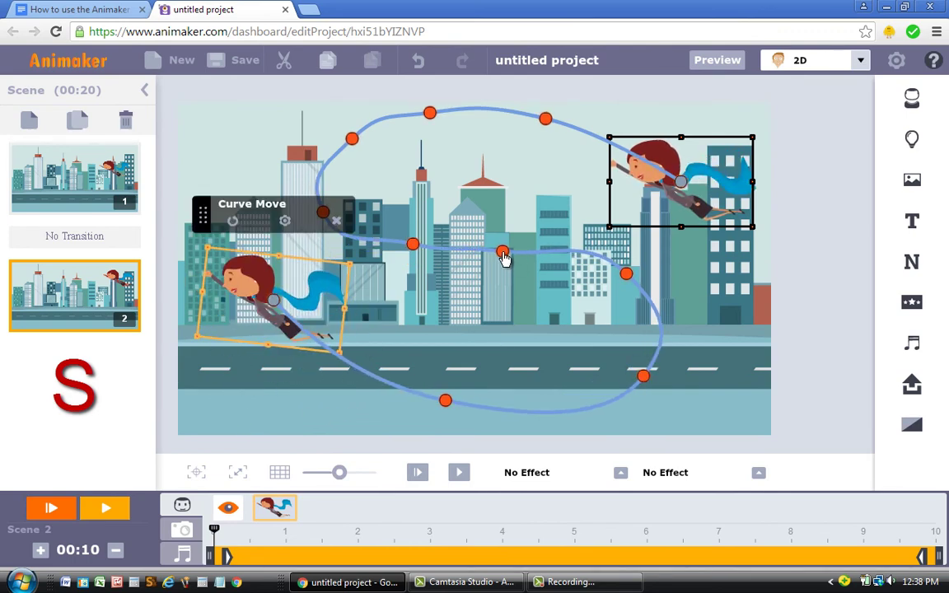
Remove an unwanted curve point and fine-tune the middle and top-left points of the loop.
right_click(506, 257)
left_click(542, 304)
left_click_drag(424, 251, 497, 250)
left_click_drag(432, 114, 436, 106)
left_click_drag(354, 145, 353, 137)
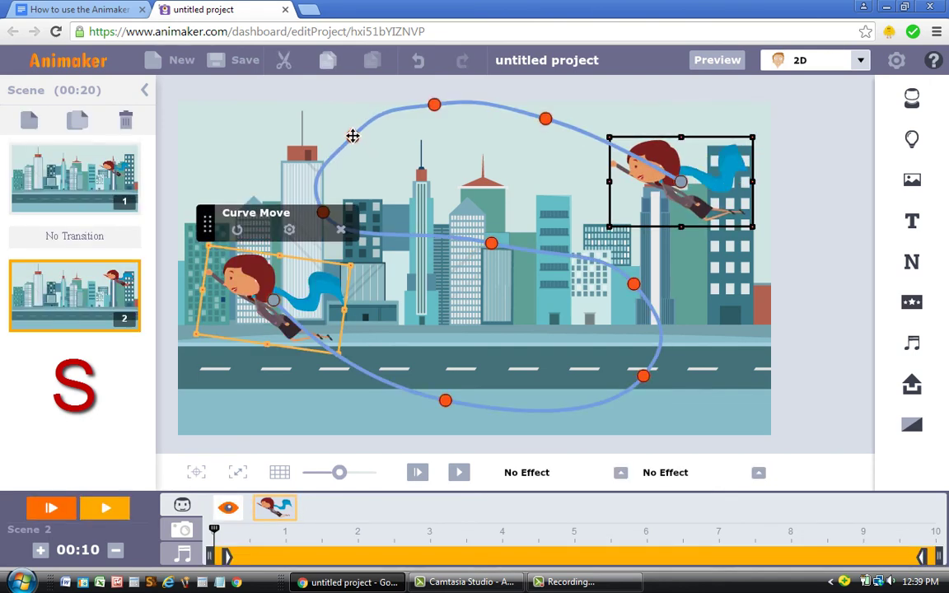